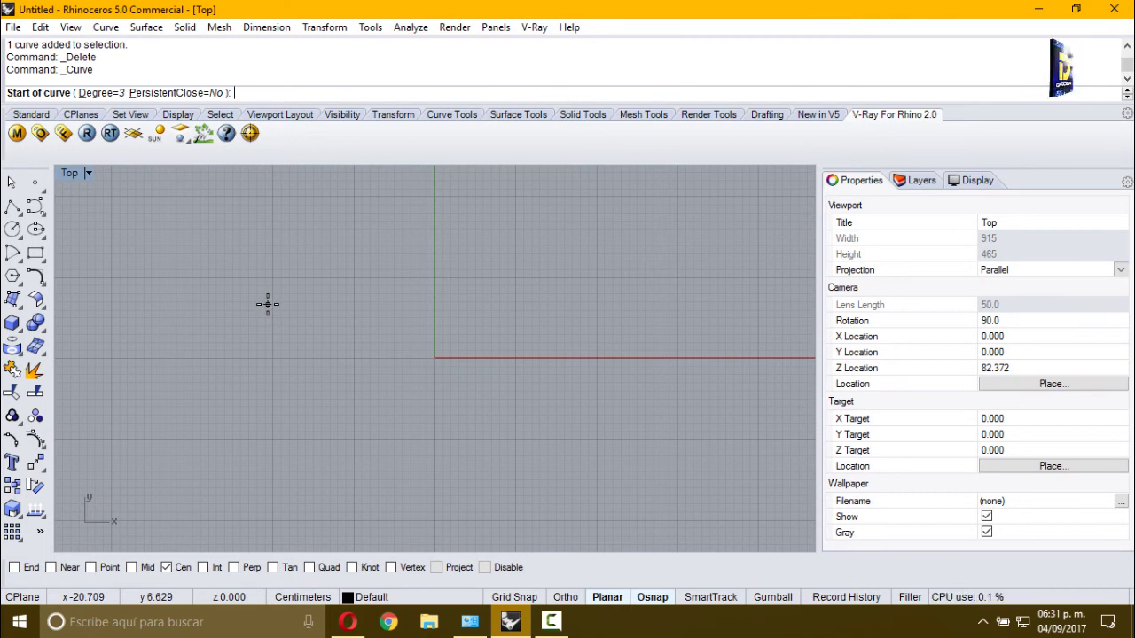
Draw an S-shaped degree-3 control point curve with five points, rising from the lower left across the Y axis.
click(181, 453)
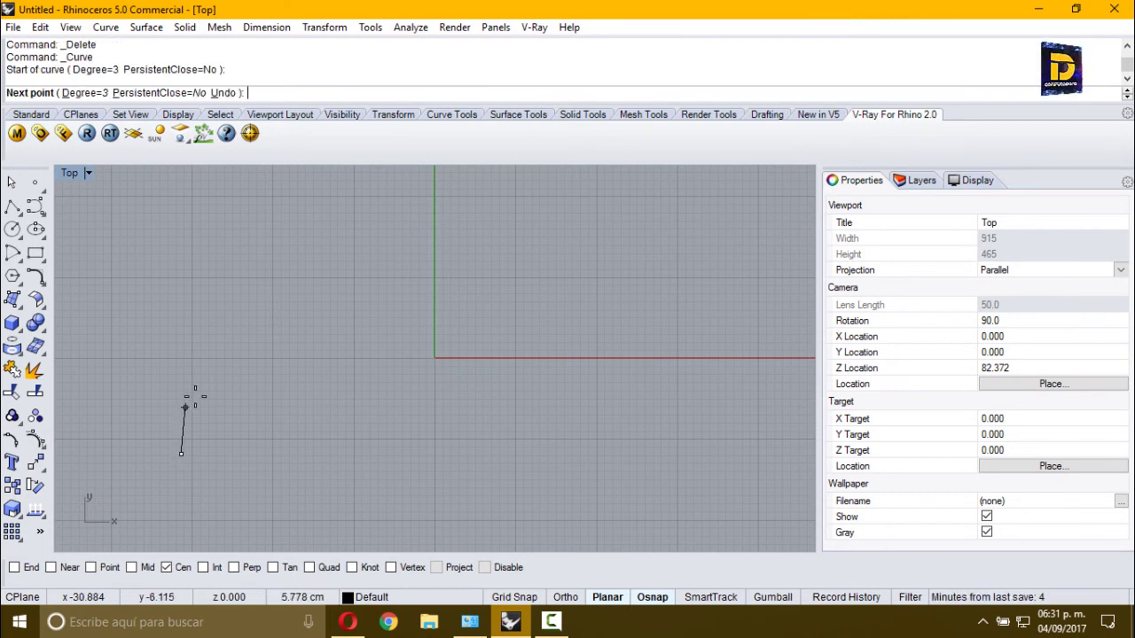
click(196, 396)
click(284, 387)
click(396, 384)
click(485, 282)
right_click(484, 281)
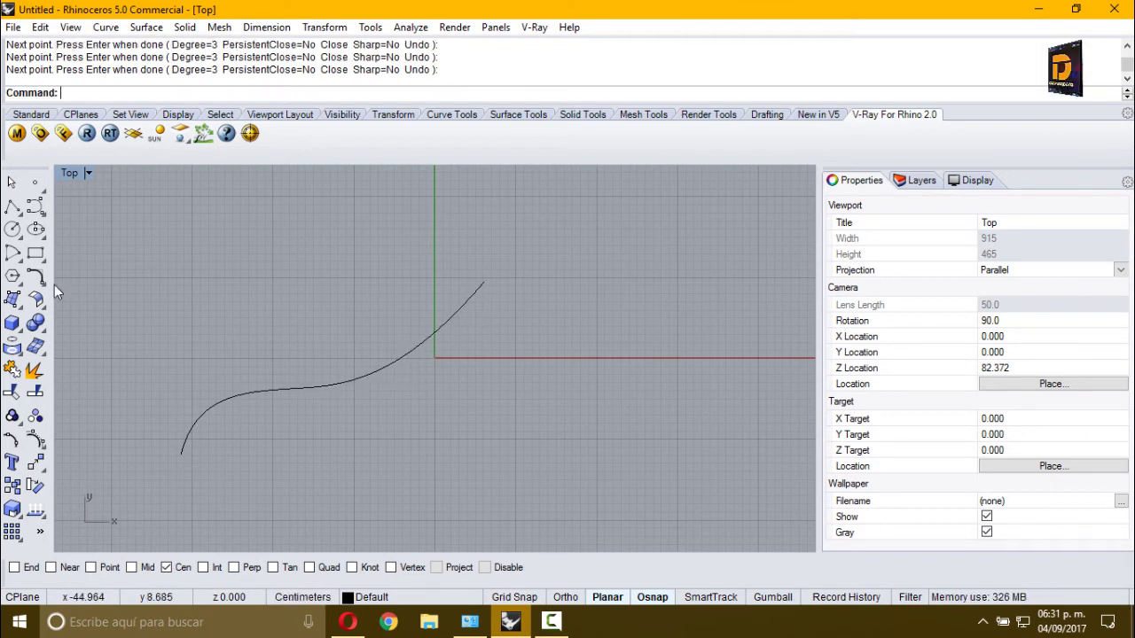
Start the conversion of the drawn curve to arcs.
click(18, 257)
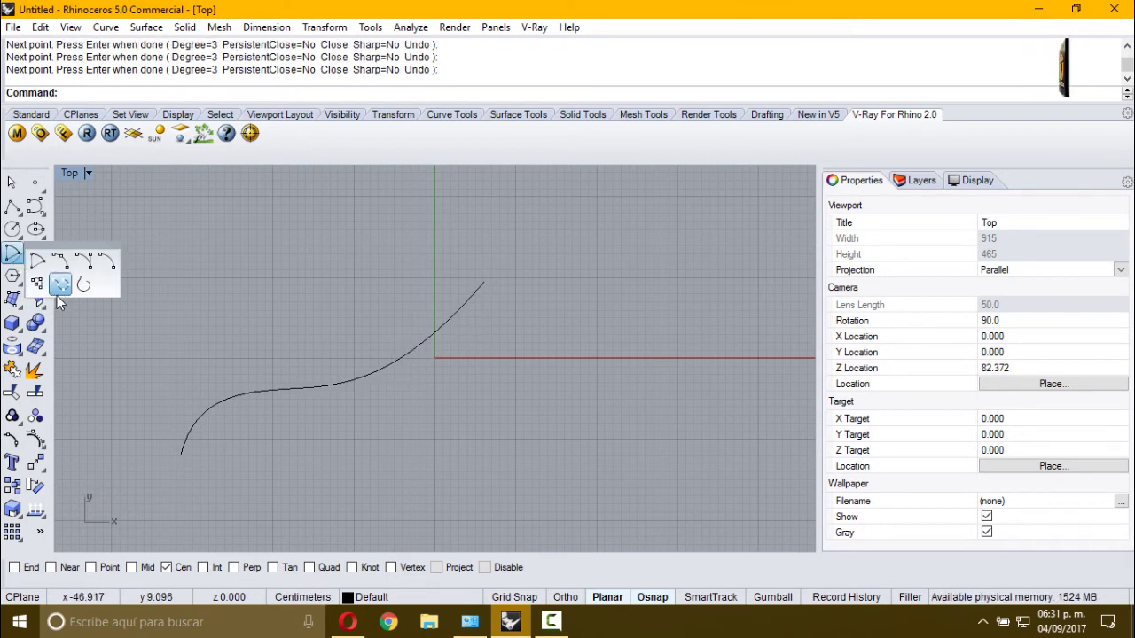
click(84, 283)
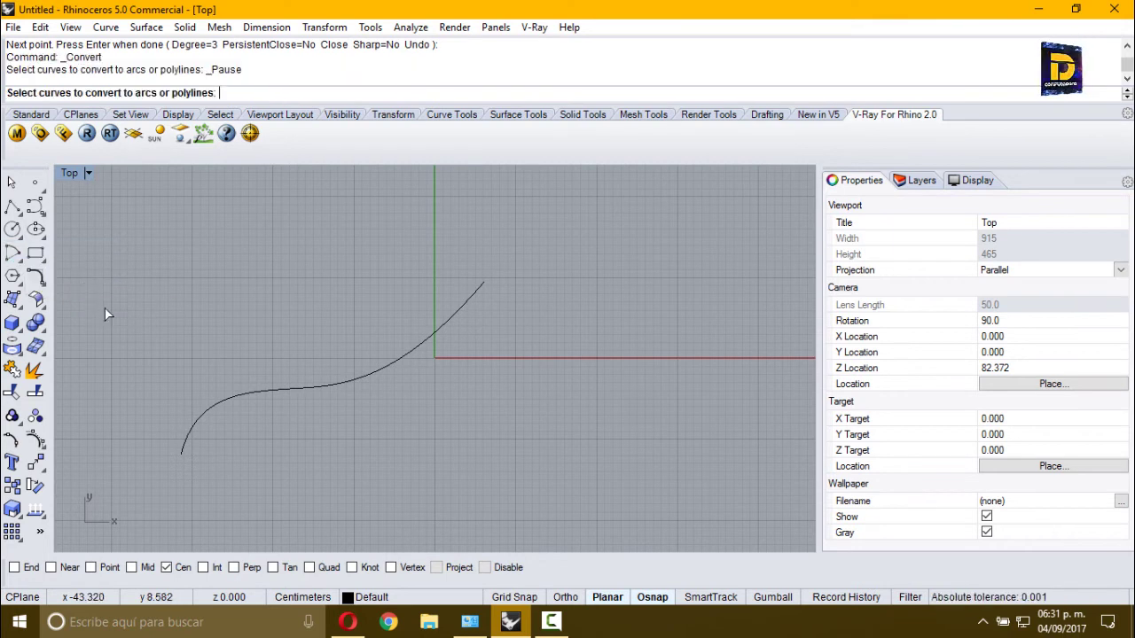
click(297, 390)
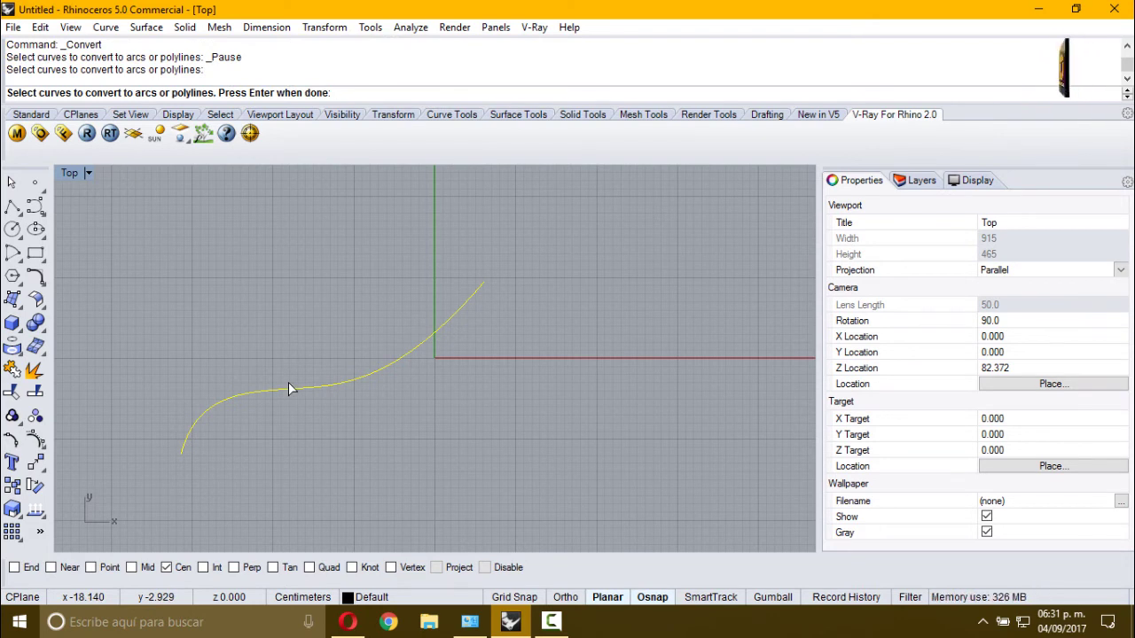
key(Return)
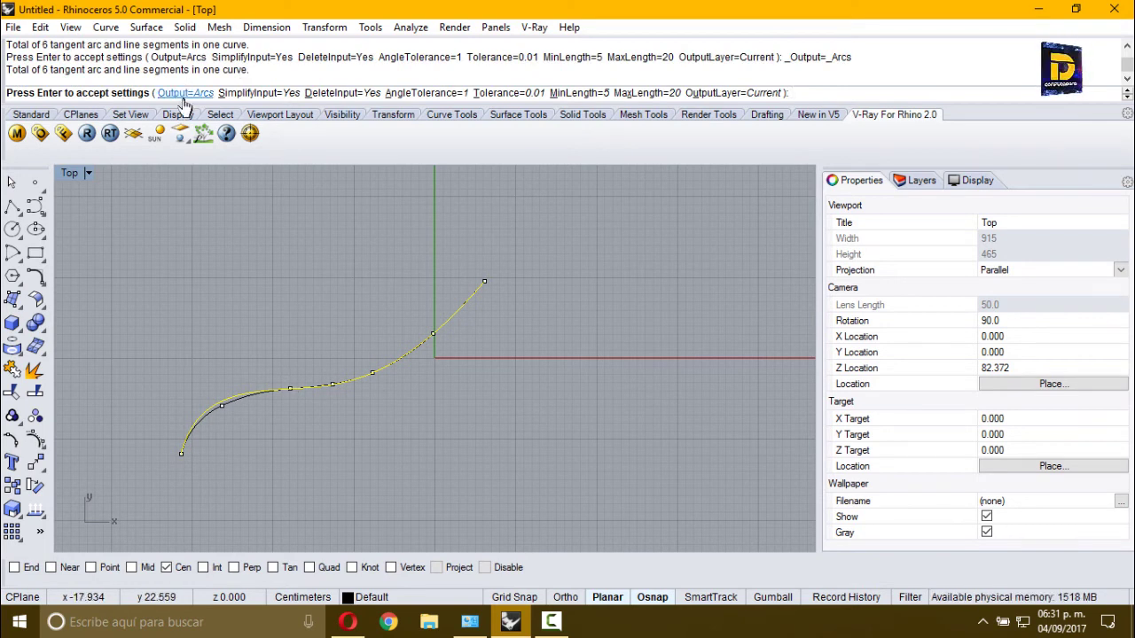
Try the SimplifyInput and DeleteInput conversion options set to No, and return both to Yes.
click(262, 96)
click(261, 95)
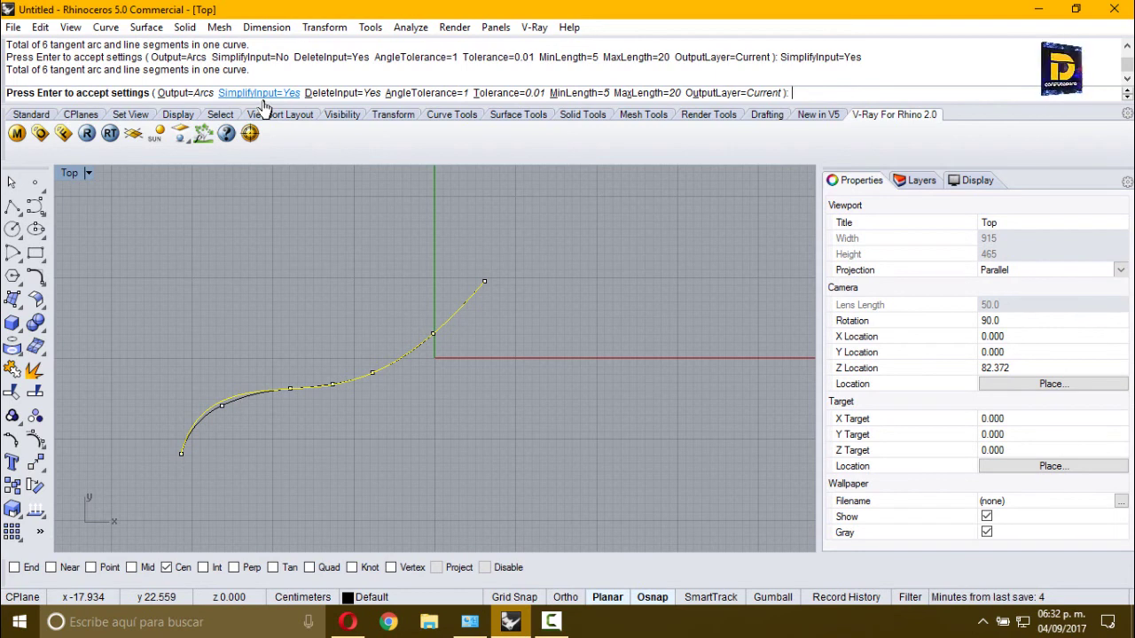
click(337, 94)
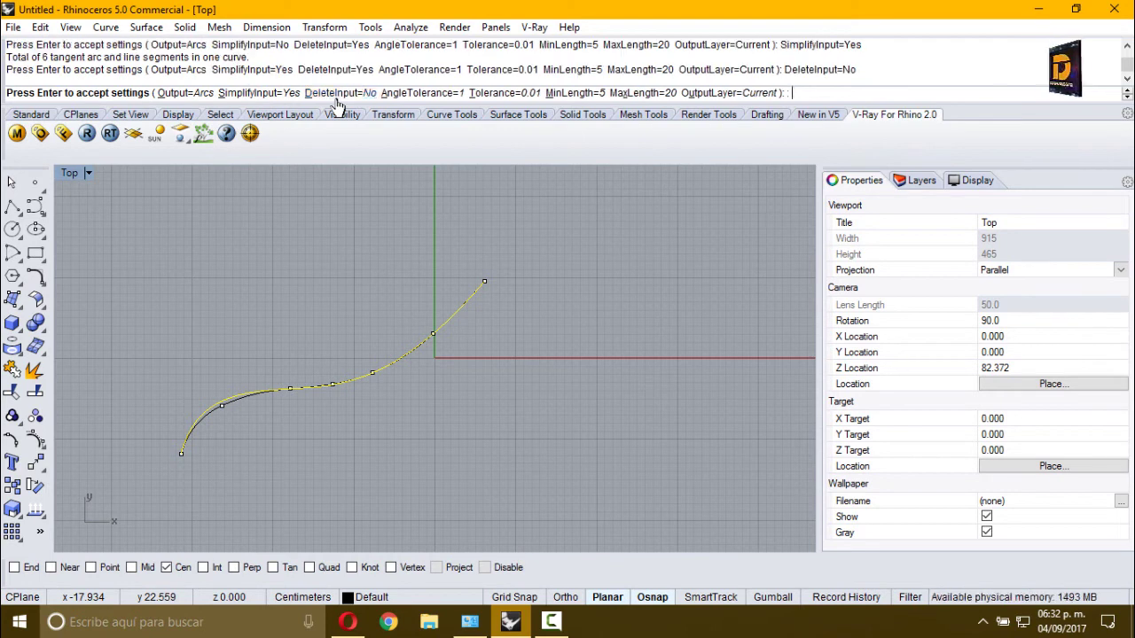
click(337, 96)
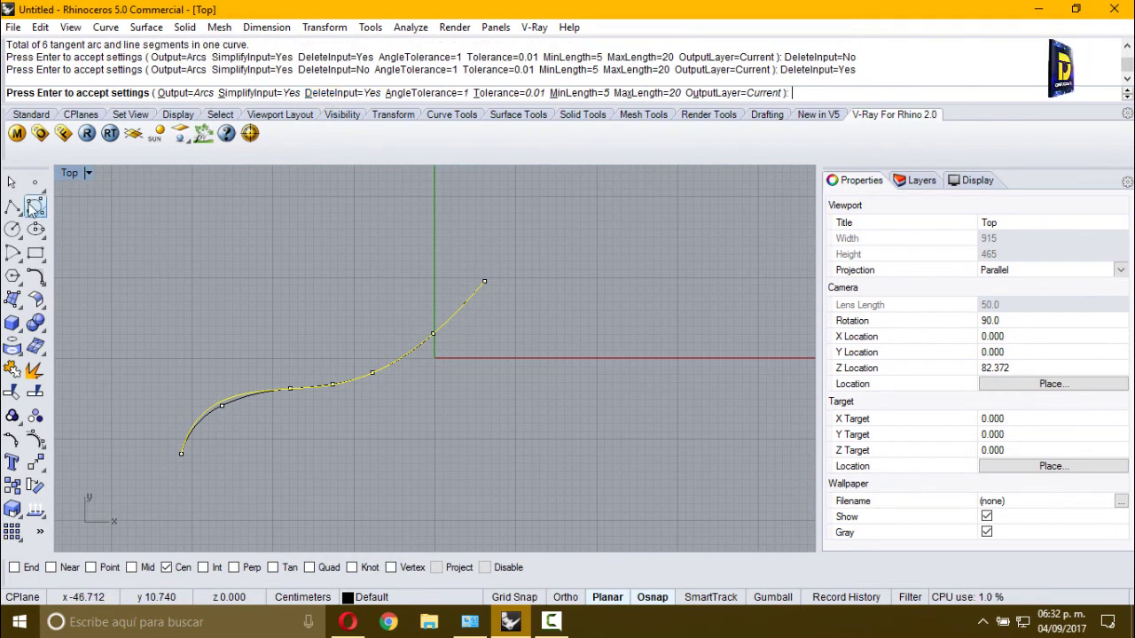
click(342, 92)
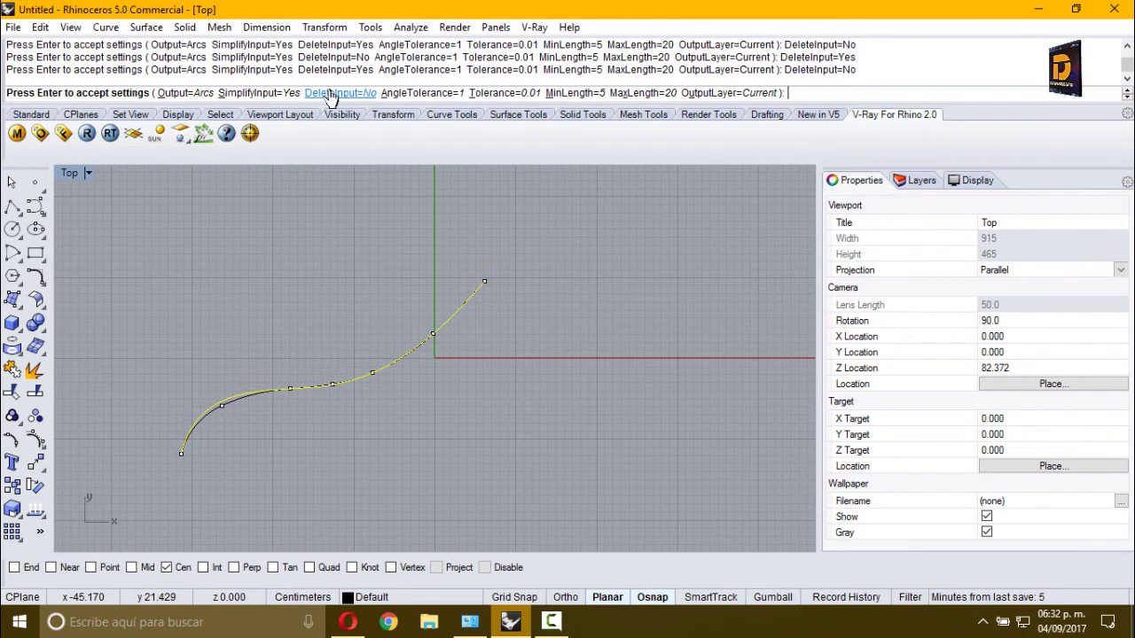
click(342, 92)
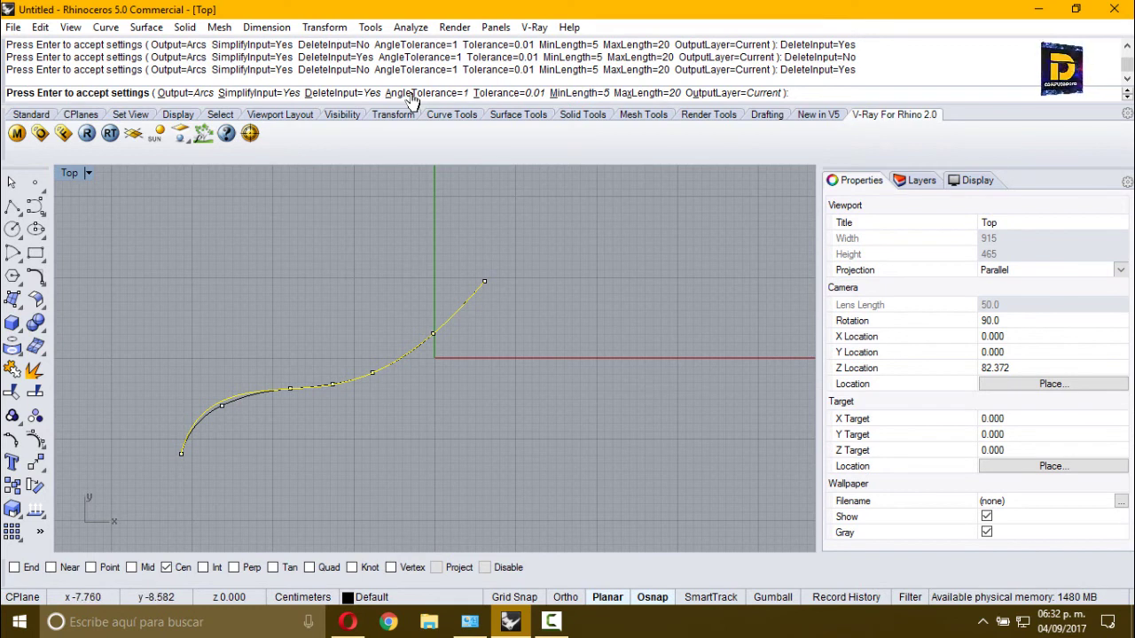
Preview the arc conversion with a minimum segment length of 2, and with 3.
text(m)
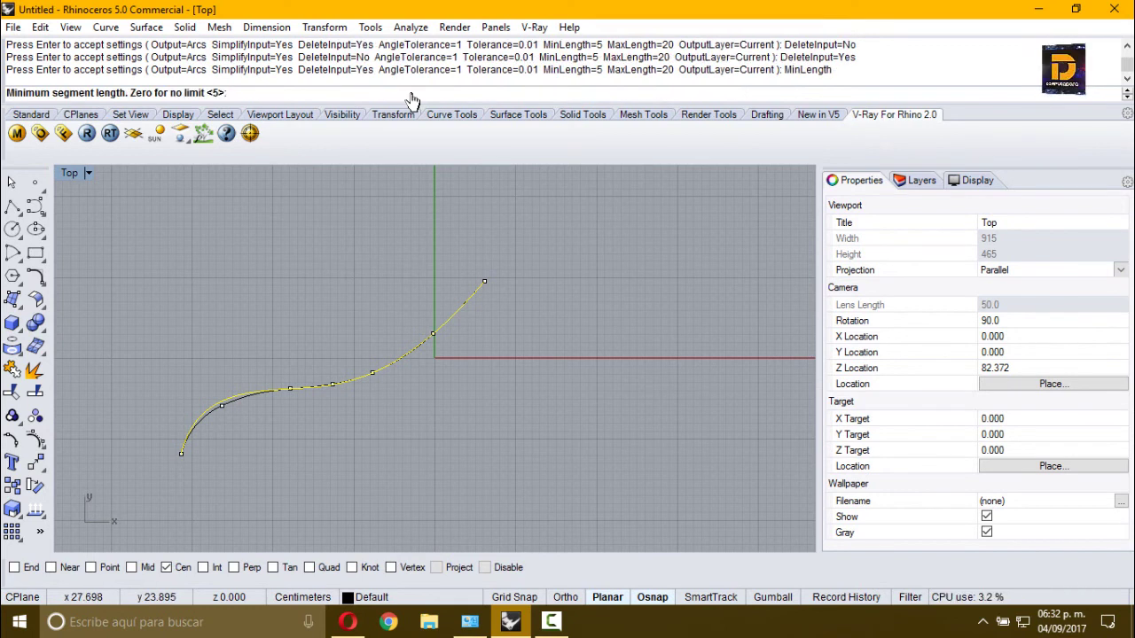
text(2)
key(Return)
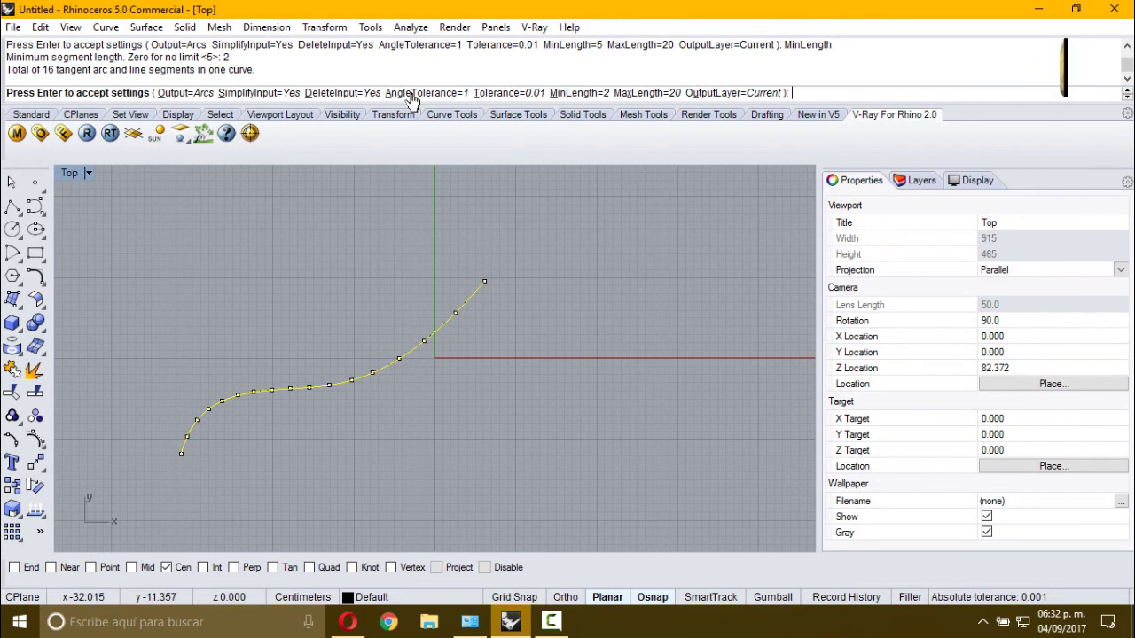
text(MinLength)
key(Return)
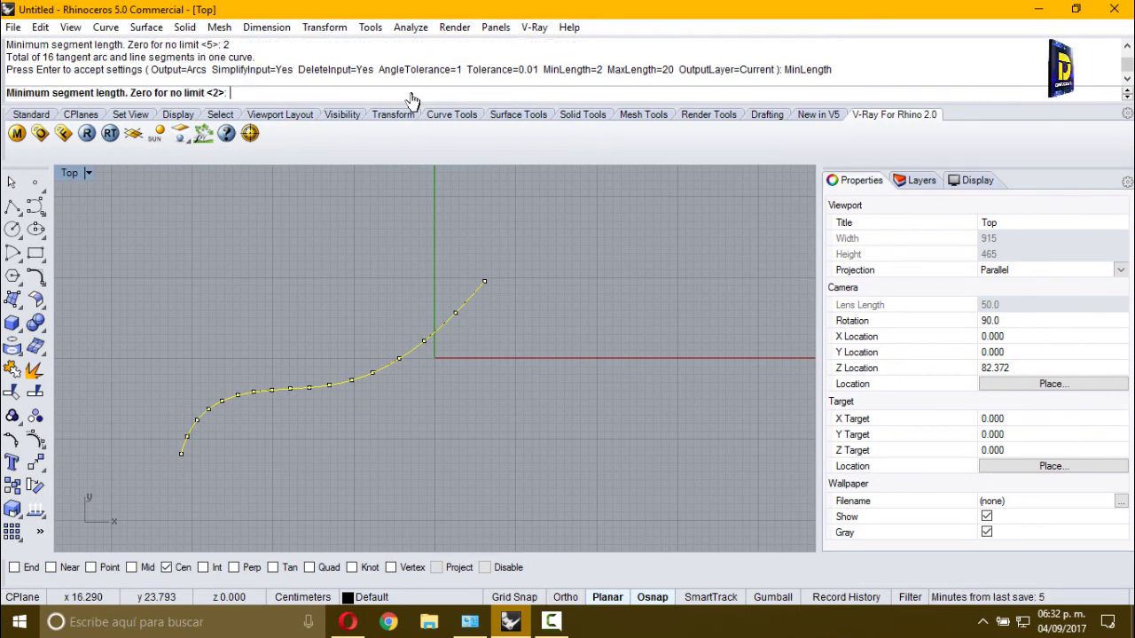
text(3)
key(Return)
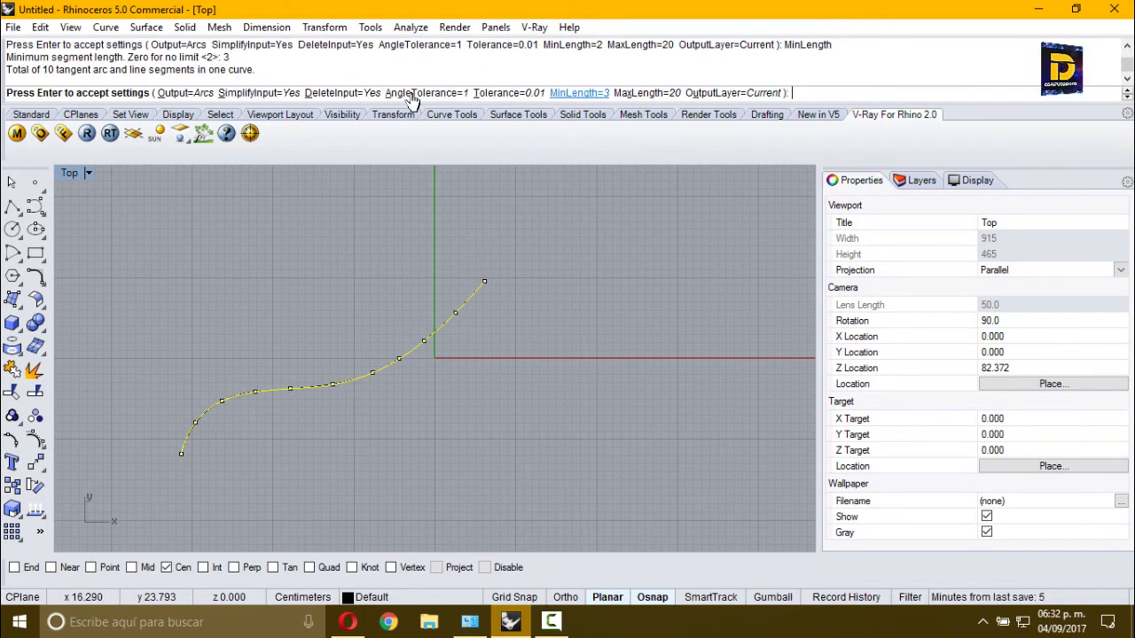
Compare the arc conversion preview by alternating the minimum segment length between 6 and 3.
text(MinLength)
key(Return)
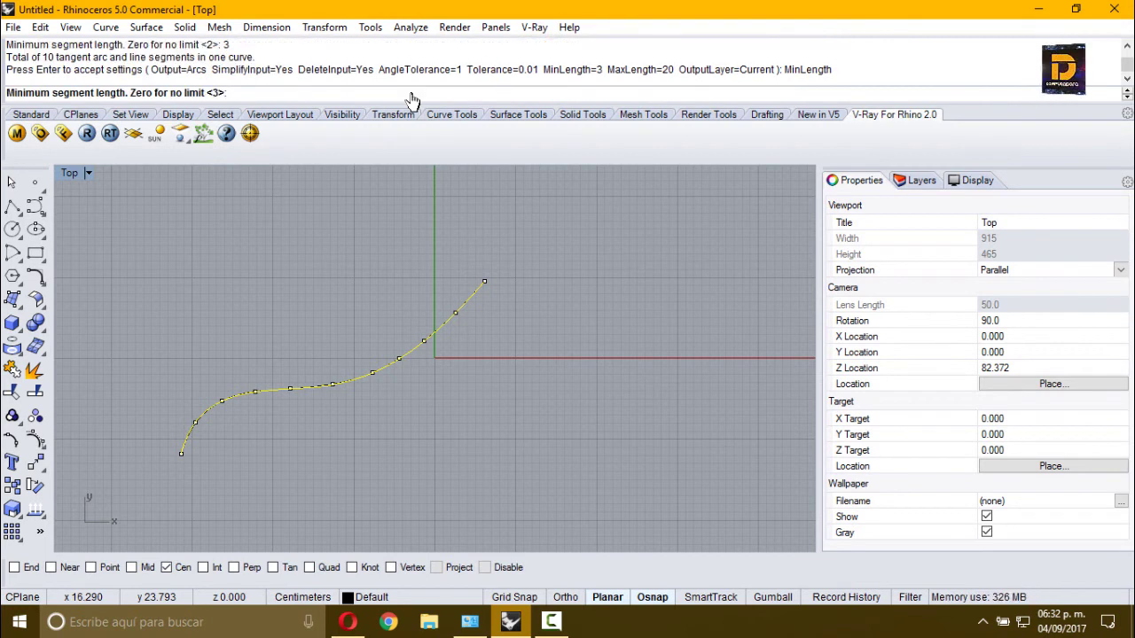
text(6)
key(Return)
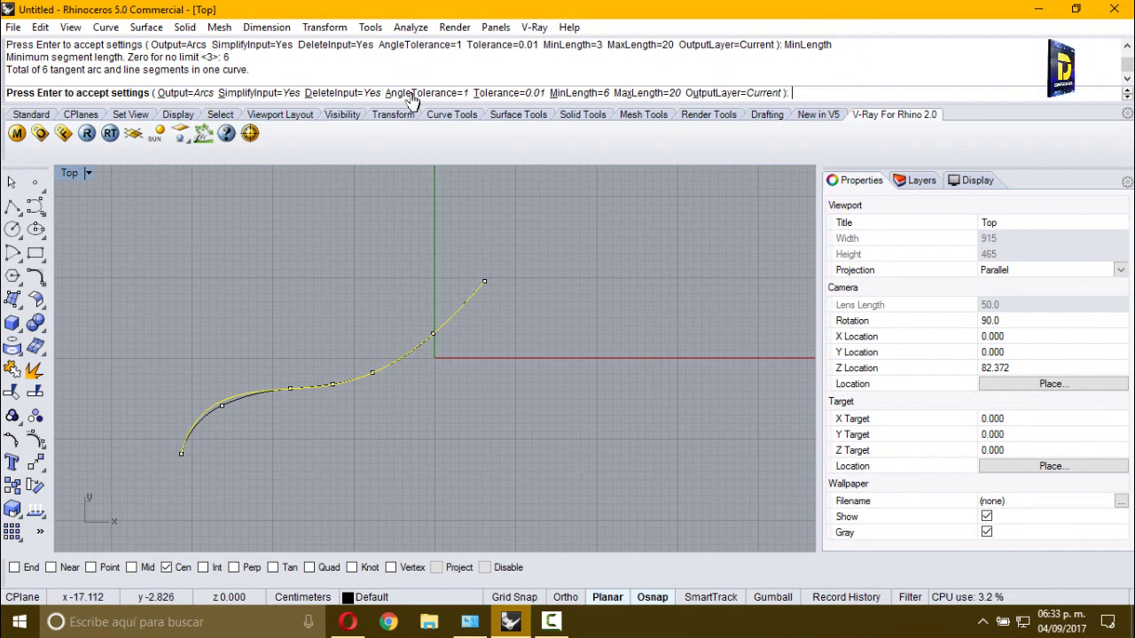
click(579, 93)
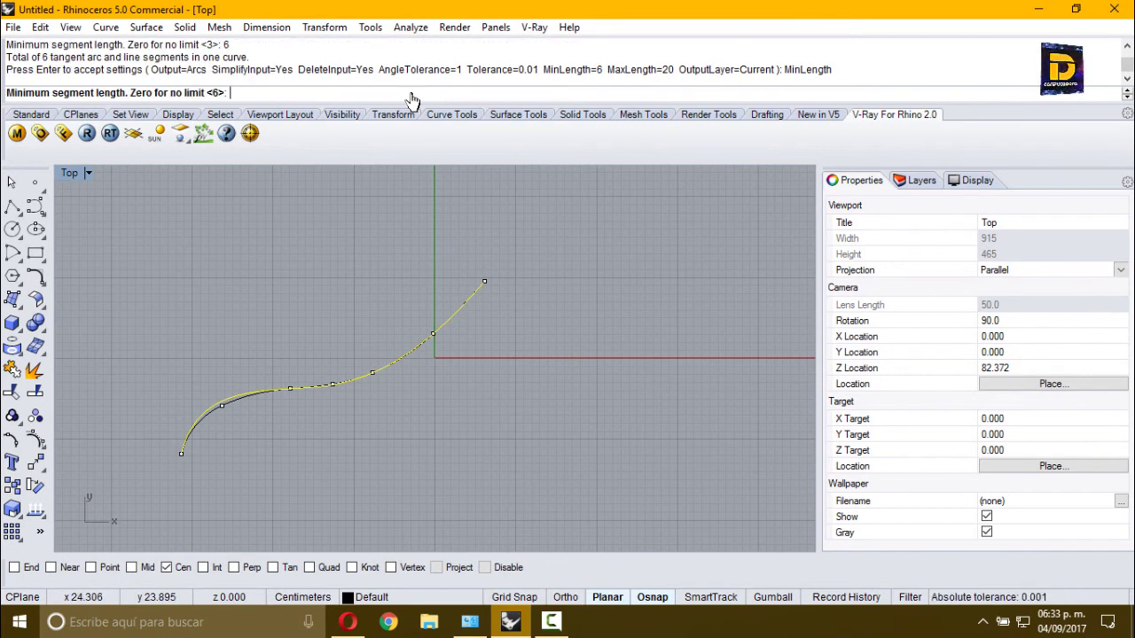
text(3)
key(Return)
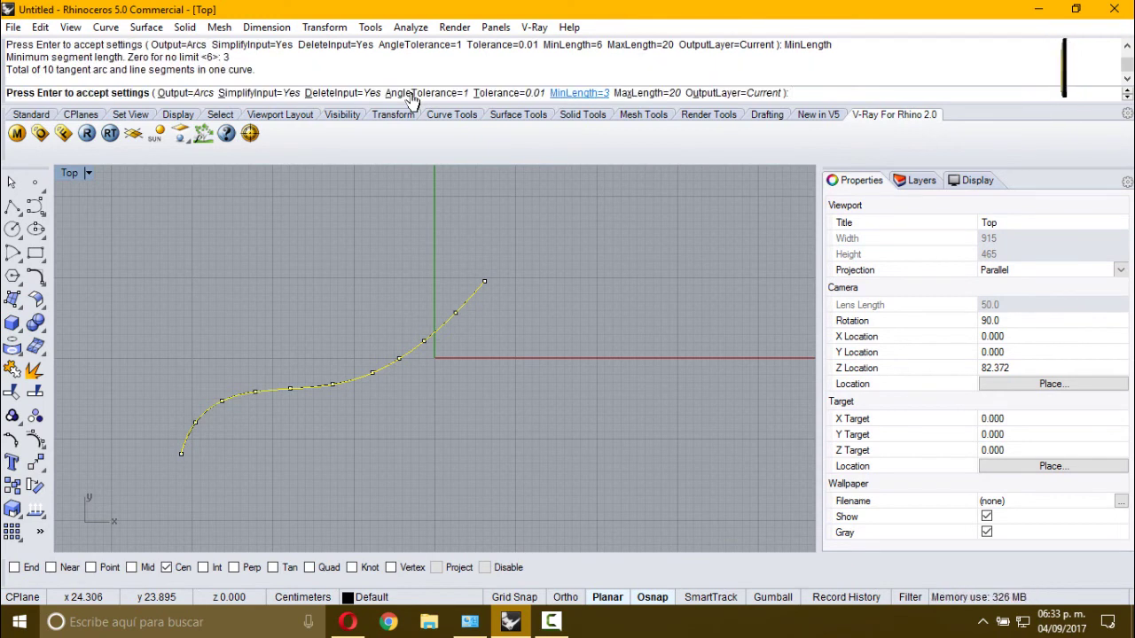
text(m)
key(Return)
text(6)
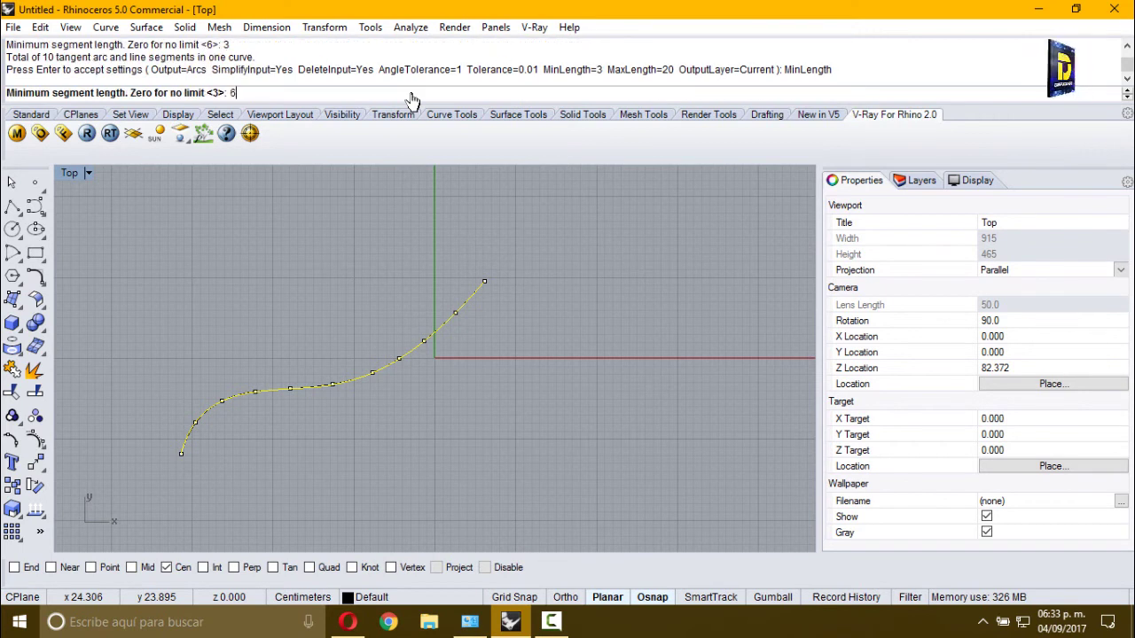
key(Return)
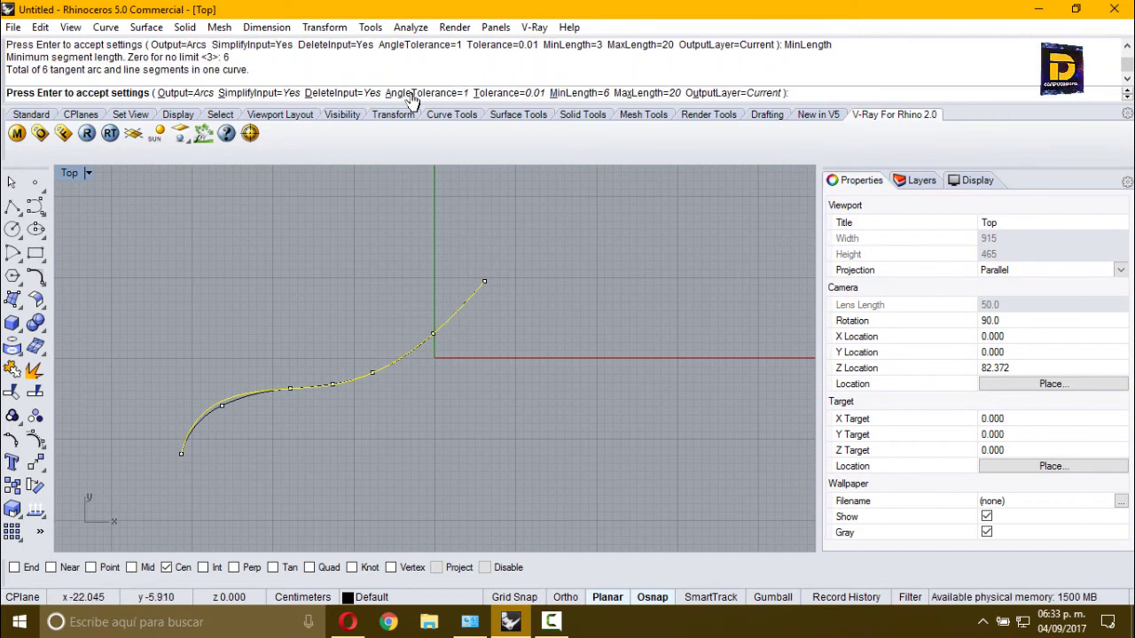
Set the minimum segment length to 3, accept the arc conversion with the output layer kept at Current, and deselect the curve.
text(m)
key(Return)
text(3)
key(Return)
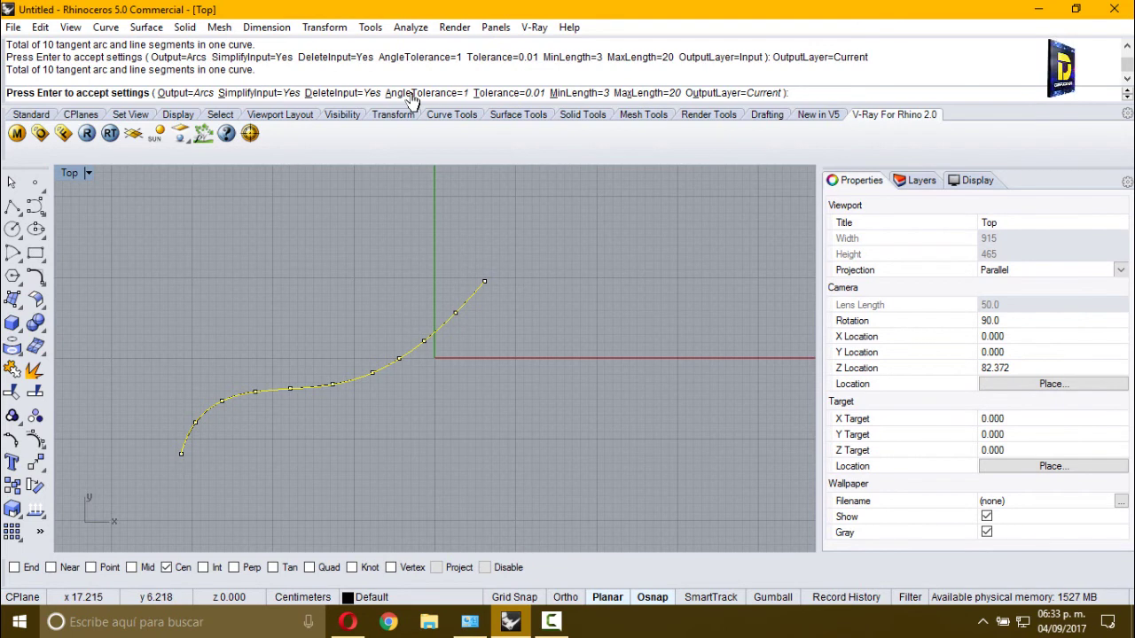
key(Return)
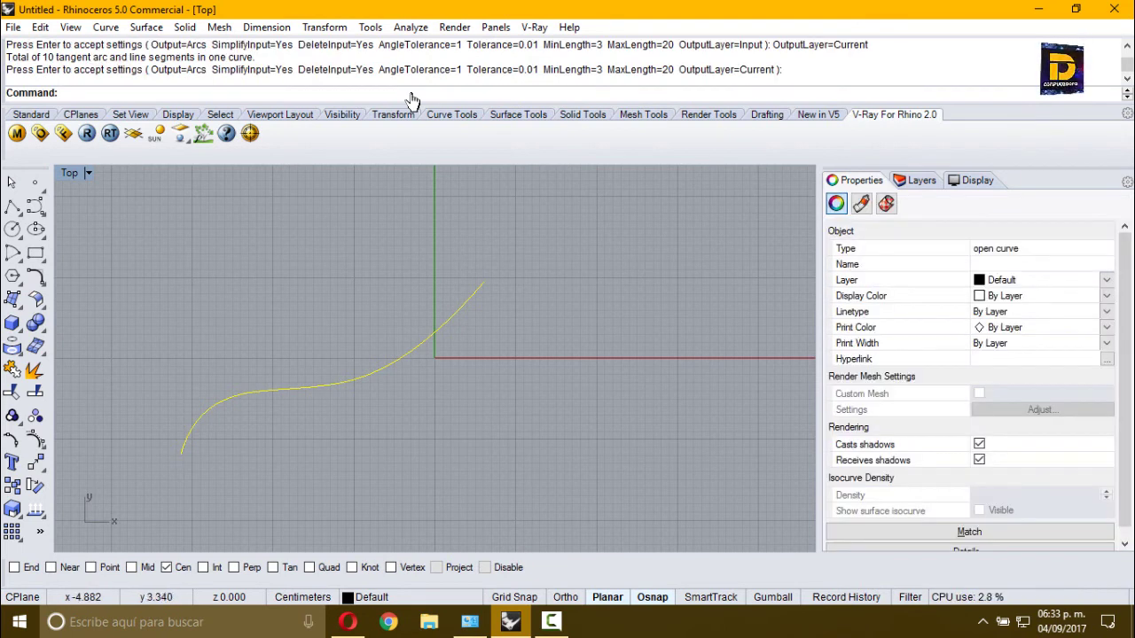
key(Escape)
Explode the converted curve into its separate arc segments and clear the selection.
key(ctrl+a)
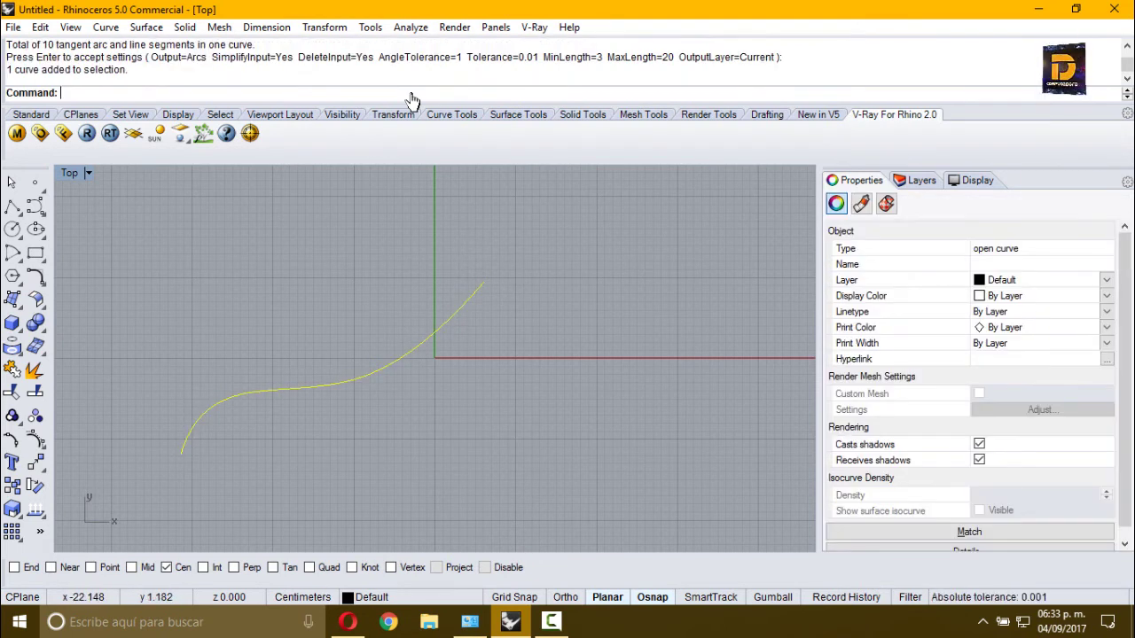
click(34, 369)
key(Escape)
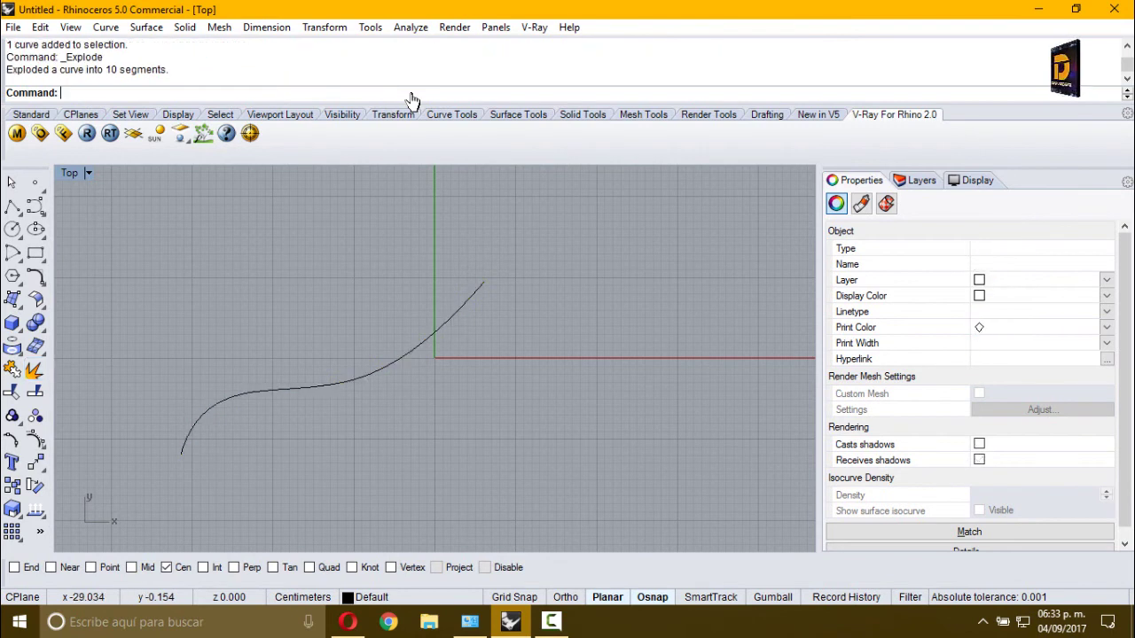
Examine the individual segments of the exploded curve by selecting several of them in turn.
click(235, 395)
click(209, 409)
click(187, 440)
click(311, 387)
click(211, 232)
Draw a second degree-3 control point curve with nine points, running just above the exploded arcs and following their shape.
click(34, 206)
click(161, 456)
click(180, 402)
click(220, 378)
click(282, 367)
click(339, 360)
click(365, 347)
click(407, 327)
click(447, 285)
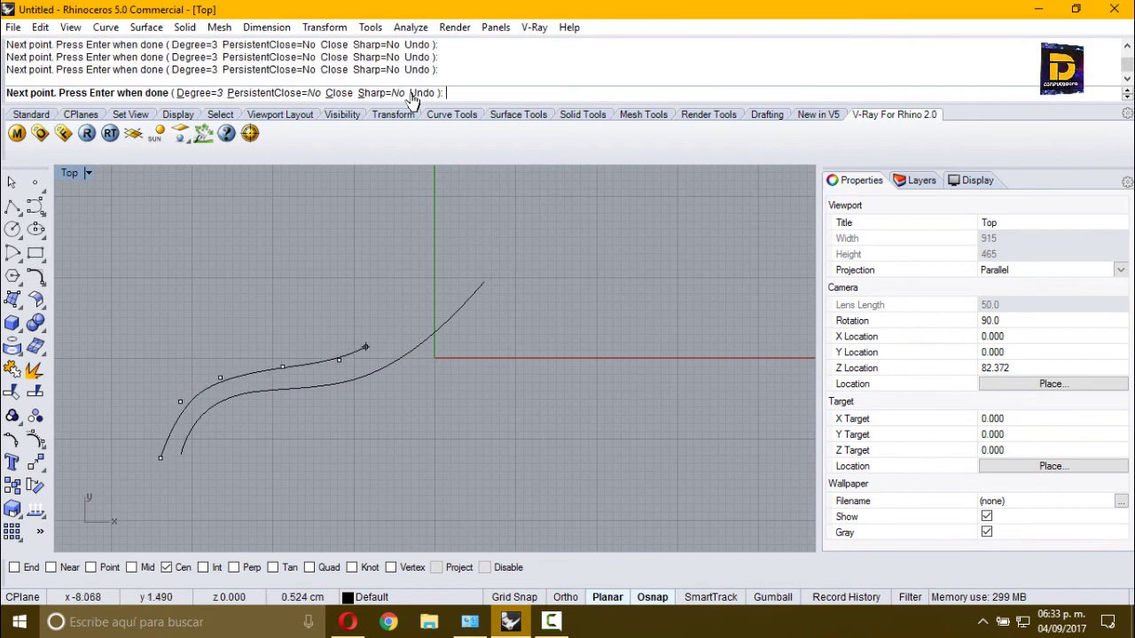
click(461, 267)
right_click(461, 267)
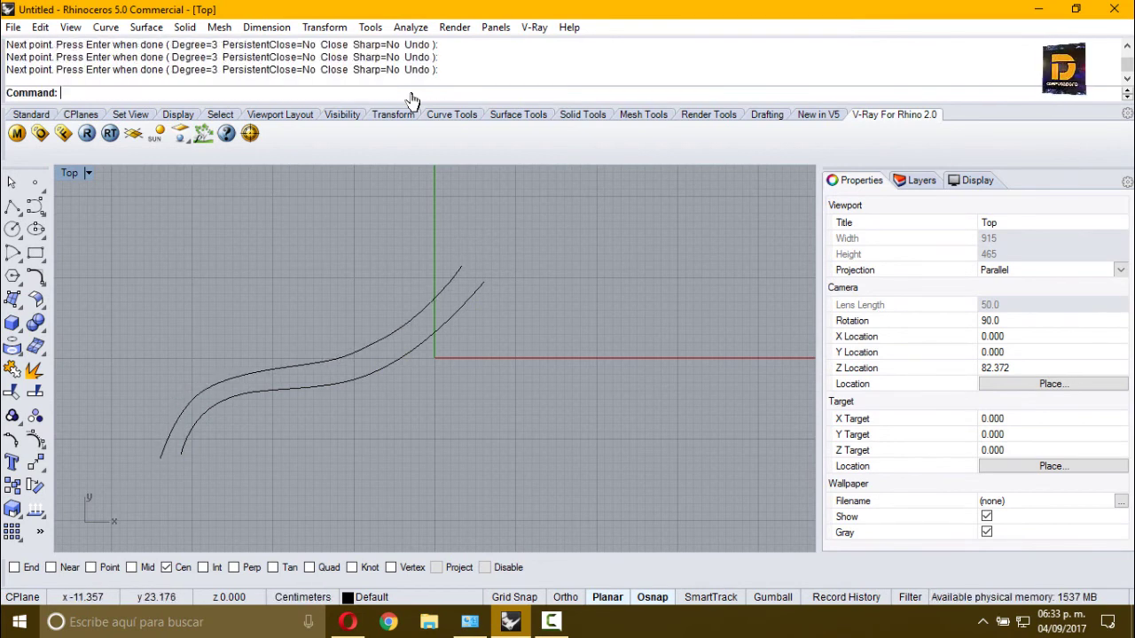
Check the radius at different positions along the upper freeform curve with a radial dimension, without placing it.
click(266, 26)
key(Up)
key(Up)
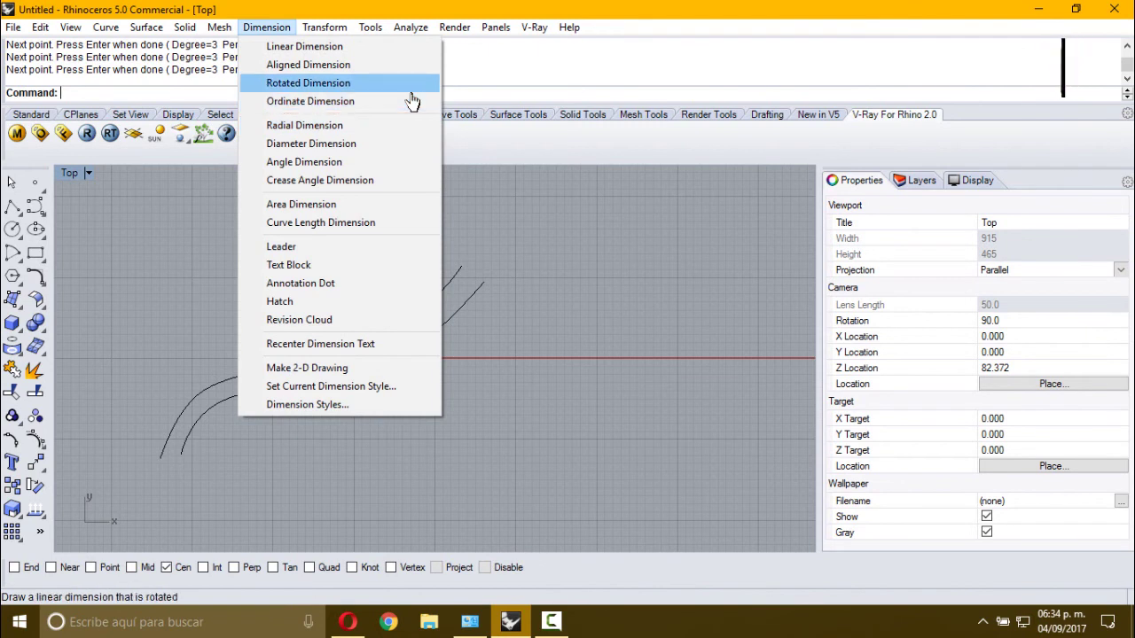
click(305, 125)
click(381, 338)
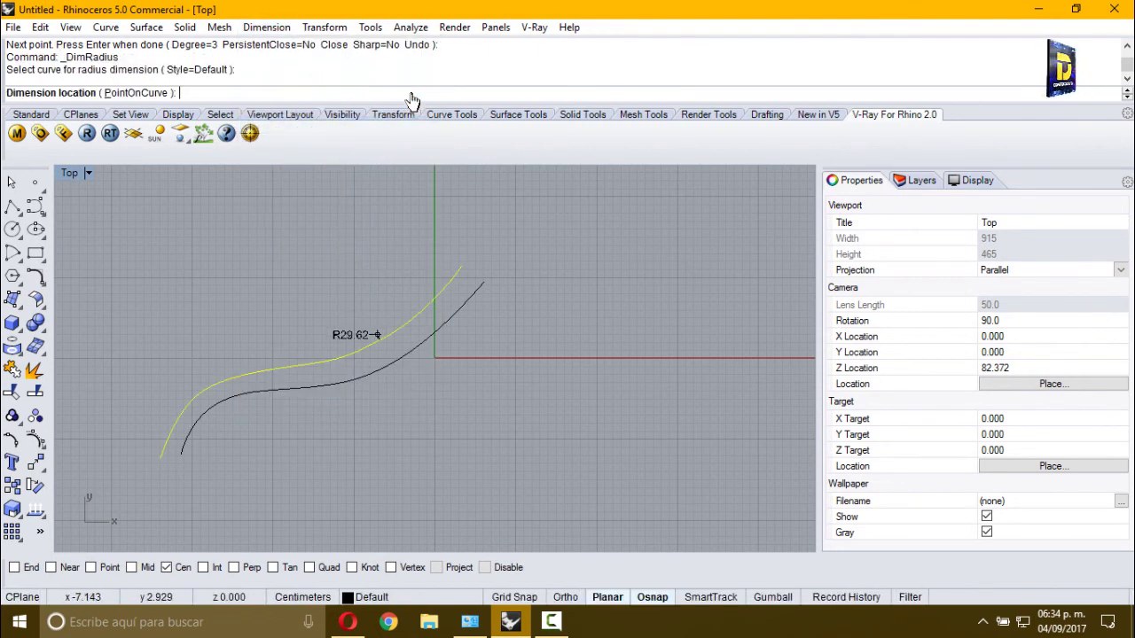
right_drag(273, 341, 377, 339)
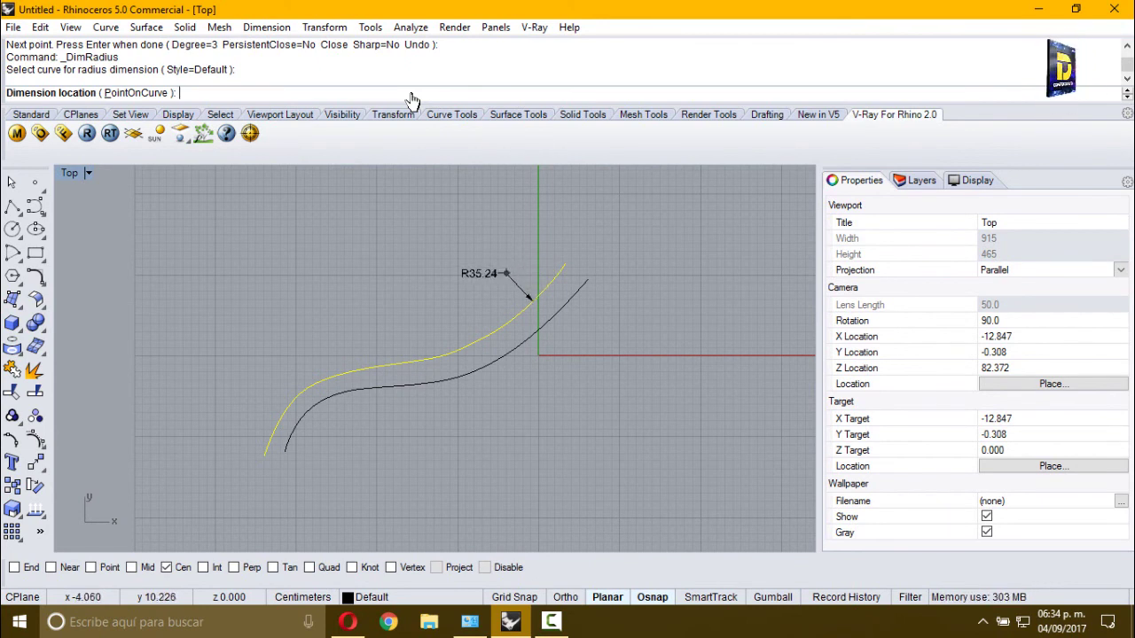
key(Escape)
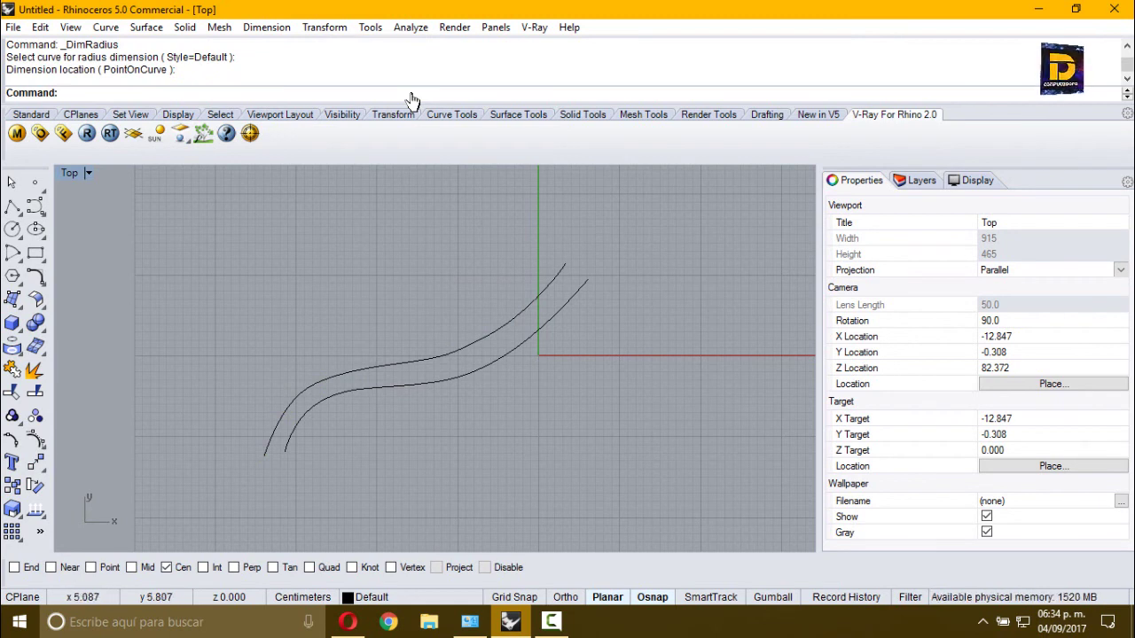
Check the radius of the arc segment at the upper end of the exploded curve, without placing the radial dimension.
click(573, 296)
right_click(573, 296)
right_drag(491, 266, 514, 314)
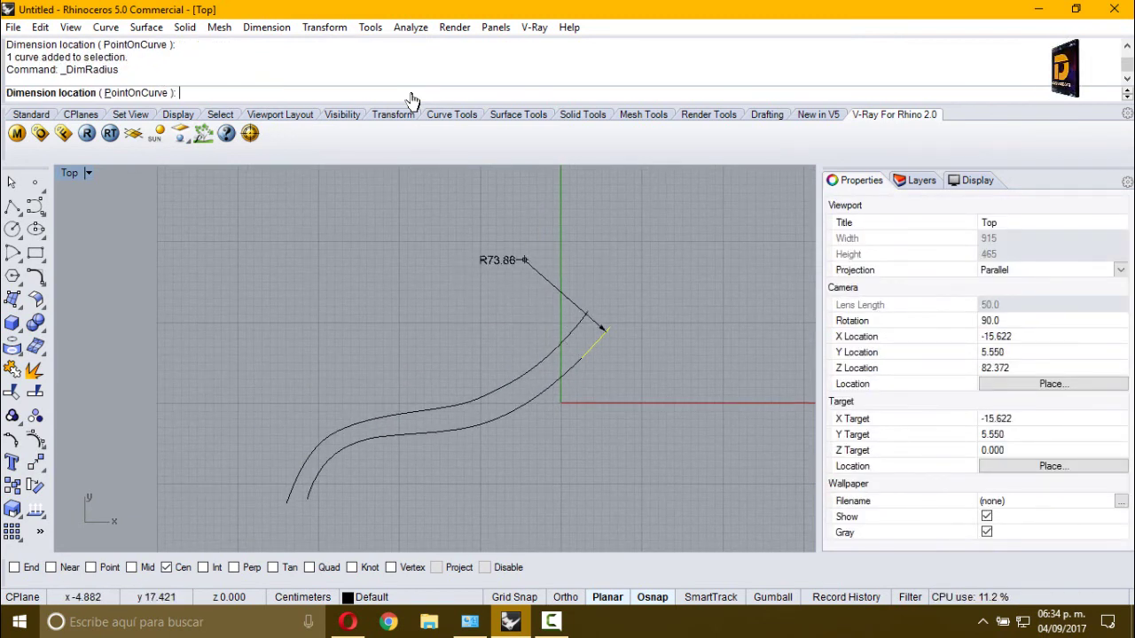
key(Escape)
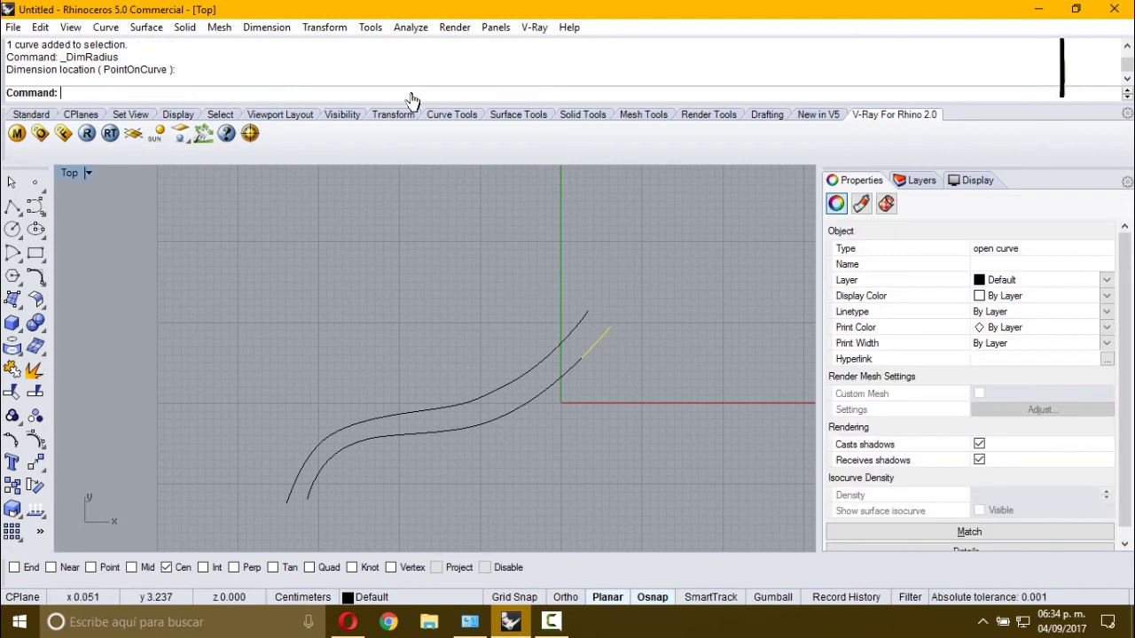
Check the radius of the flat arc segment in the middle of the exploded curve, without placing the radial dimension.
key(Return)
key(Escape)
key(Return)
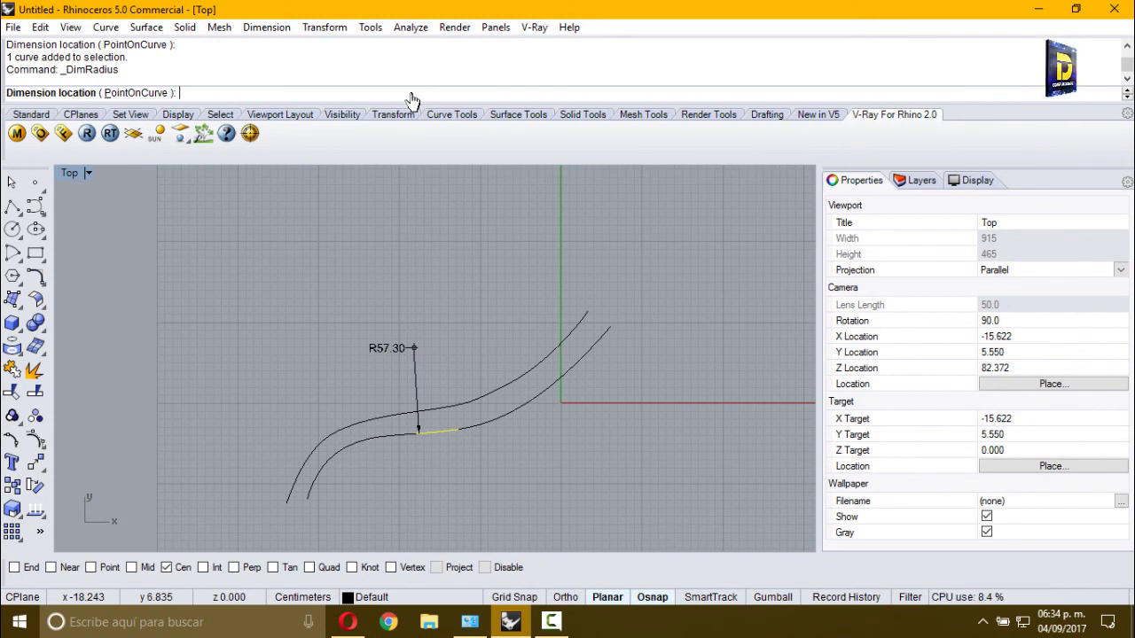
key(Escape)
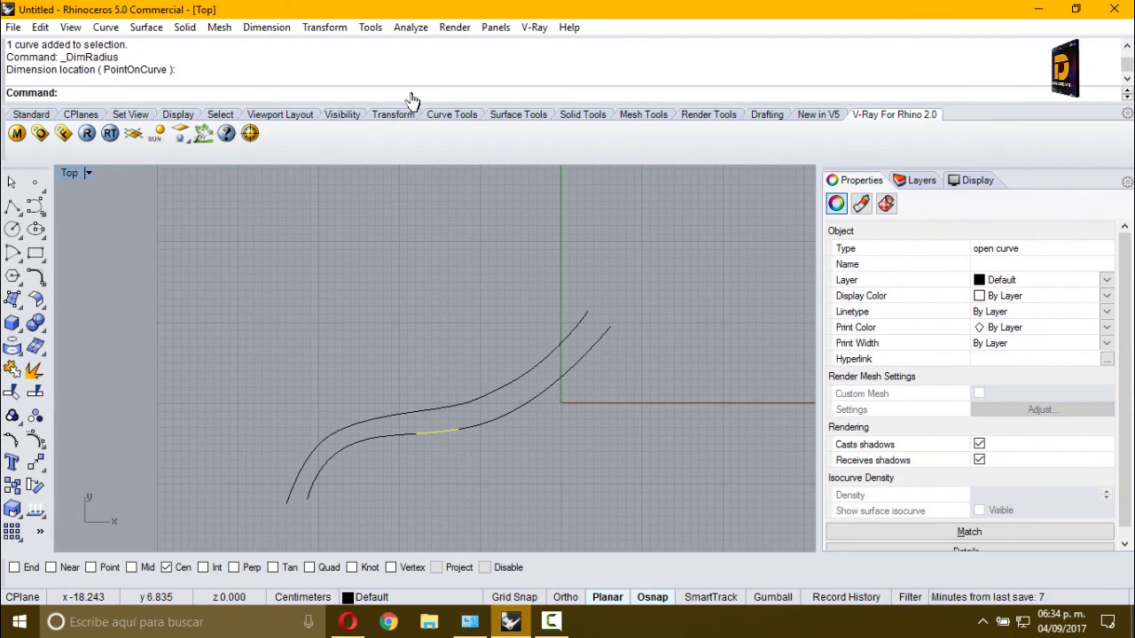
Check the radii of two neighbouring arc segments in the lower-left bend of the exploded curve with radial dimensions.
key(Return)
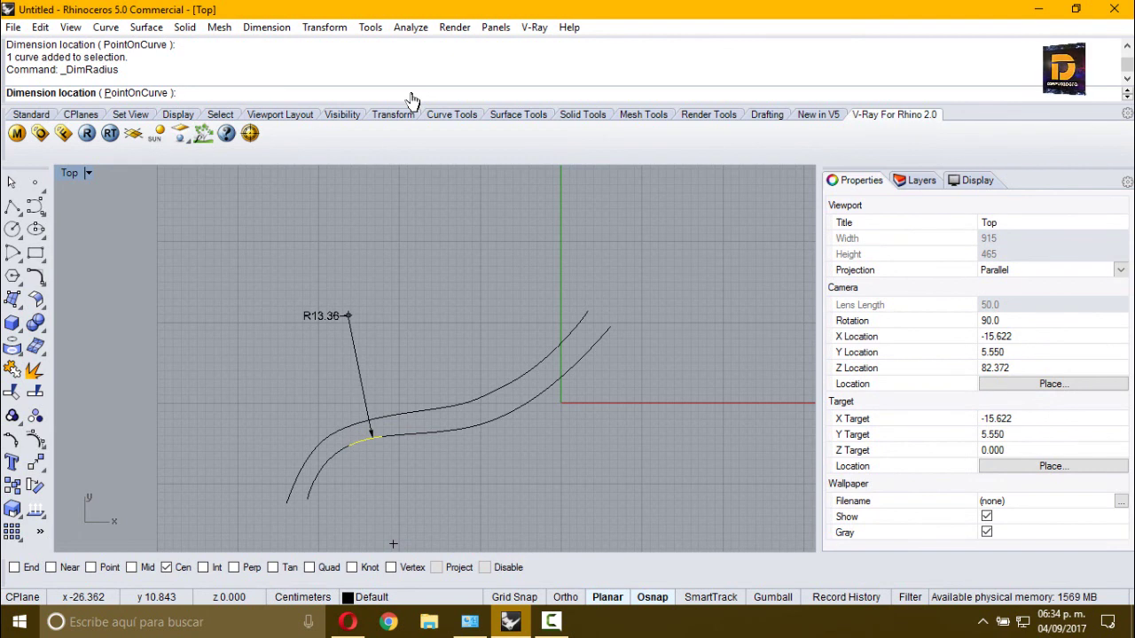
key(Escape)
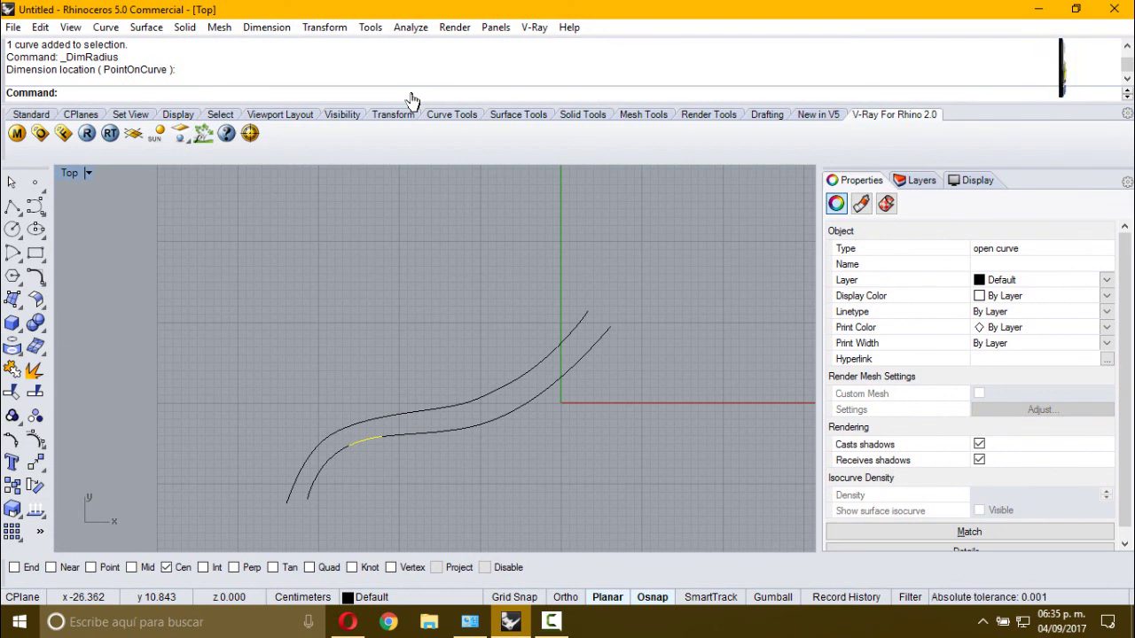
click(330, 457)
right_click(329, 456)
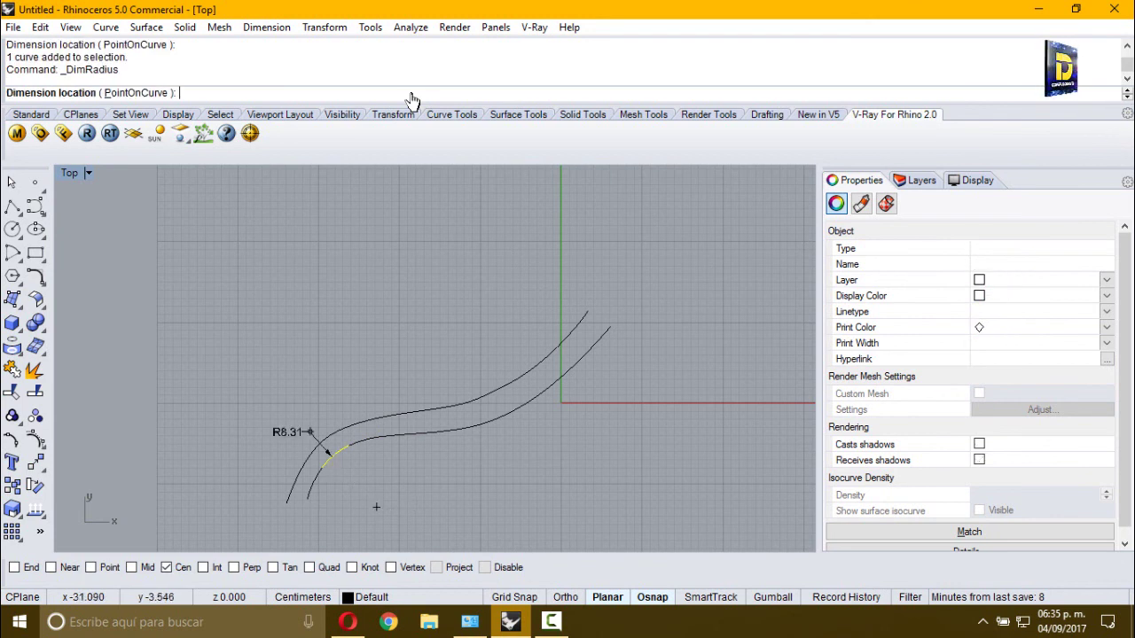